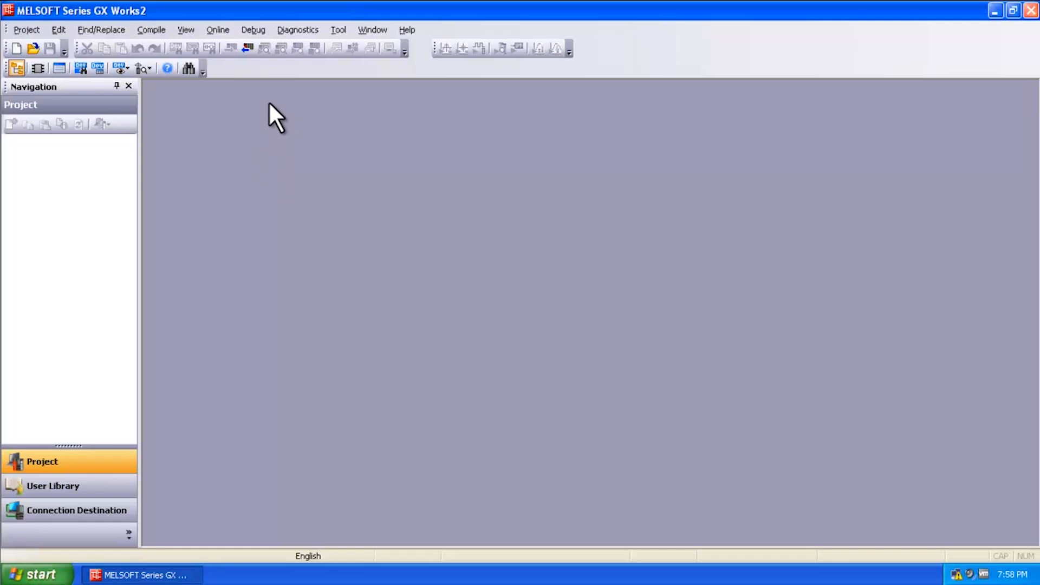
click(219, 30)
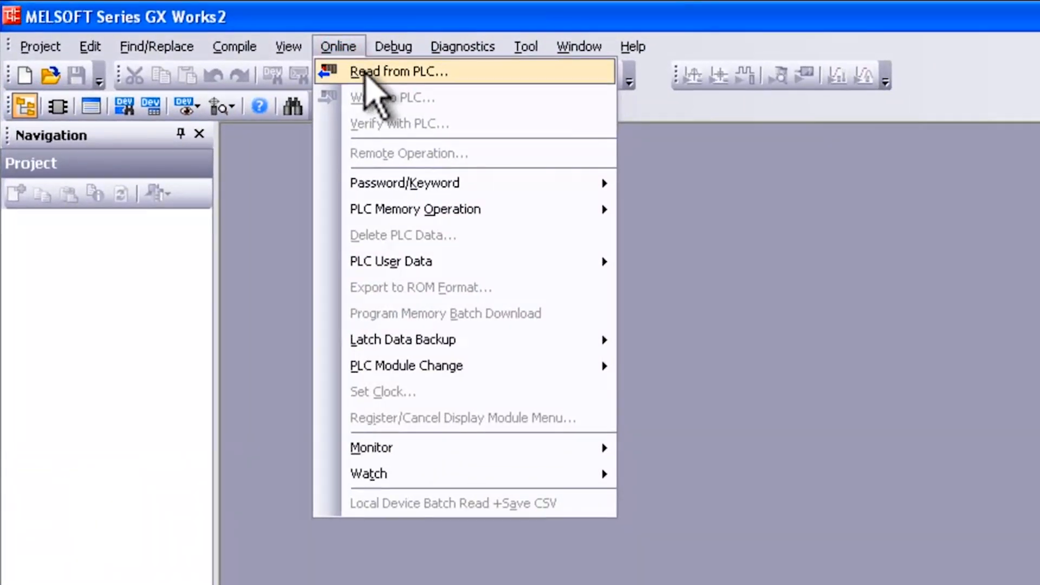
click(681, 187)
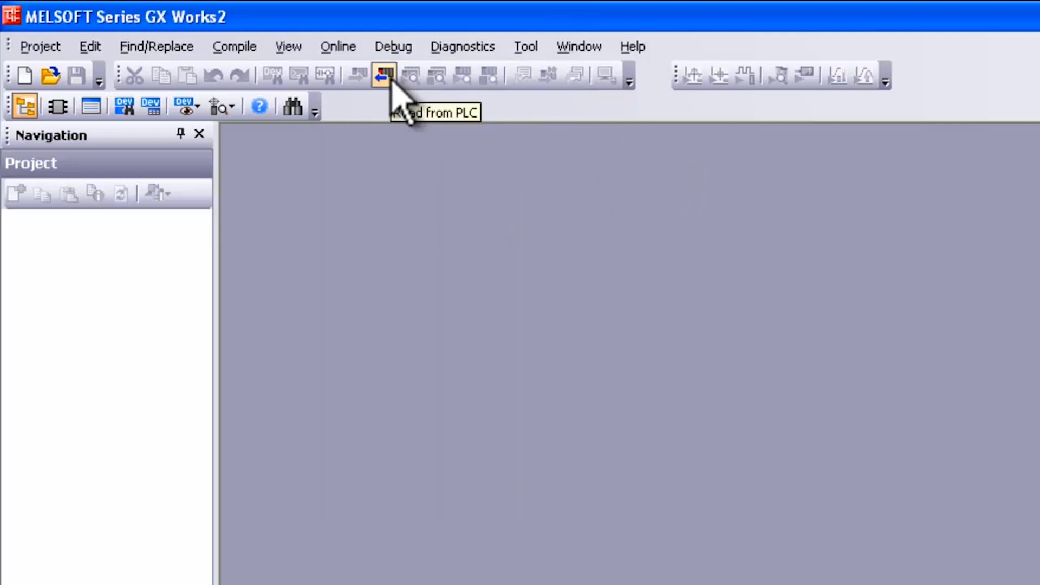
click(478, 209)
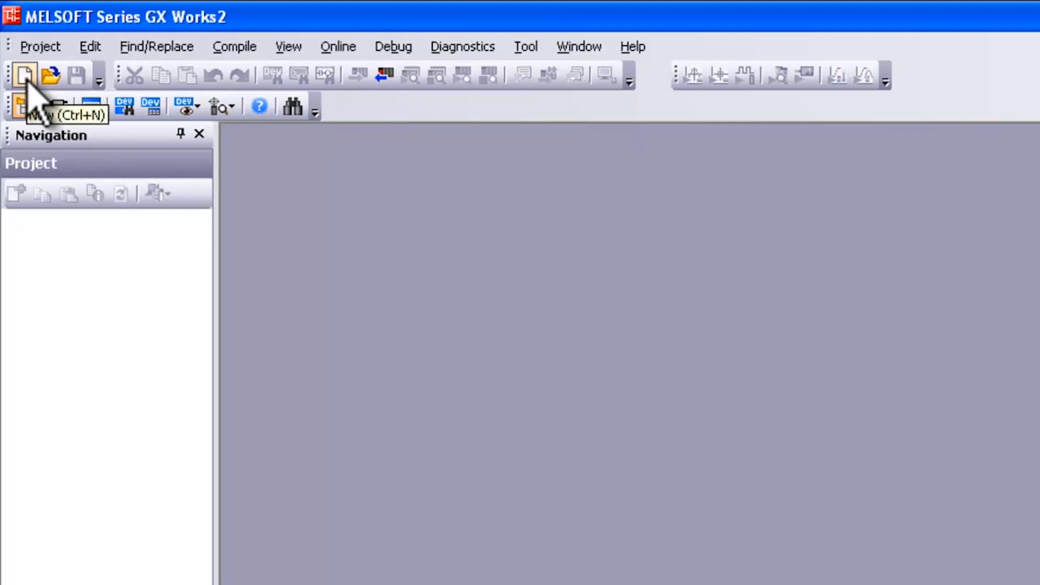
click(40, 47)
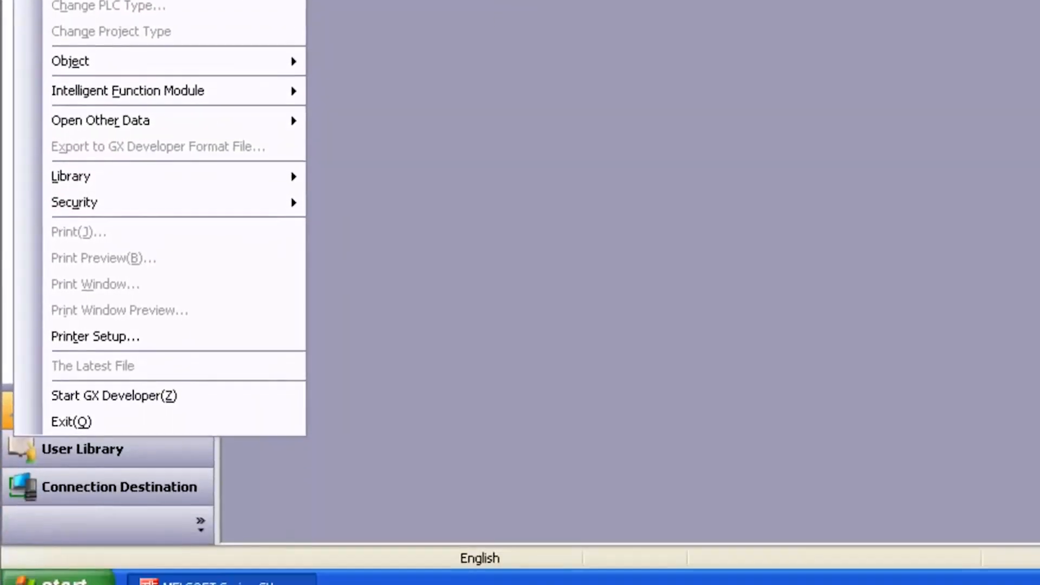
click(455, 271)
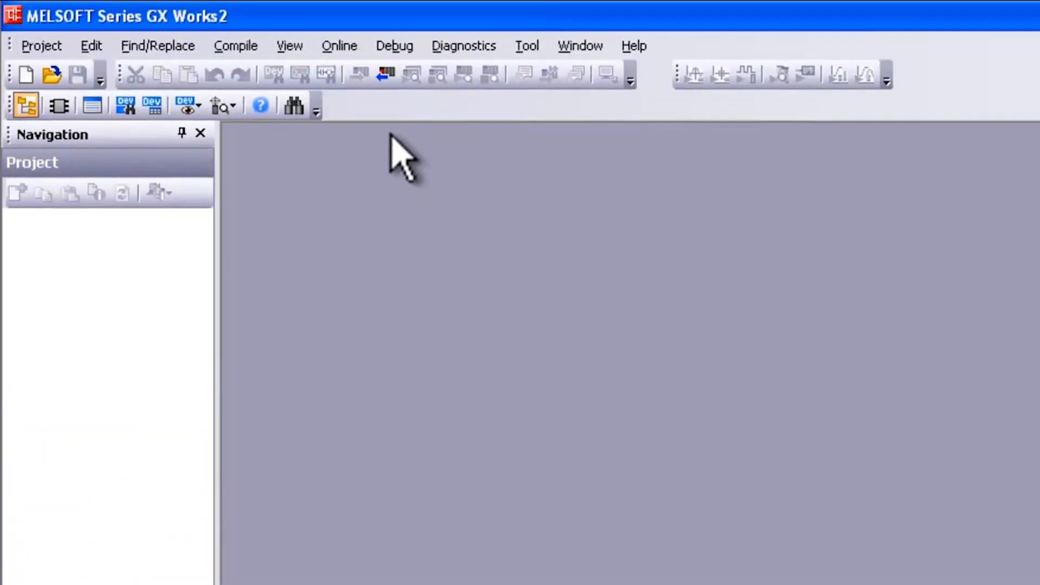
Step: Start a Read from PLC for the QCPU (Q mode) series and set the PC-side interface to Ethernet Board
click(385, 74)
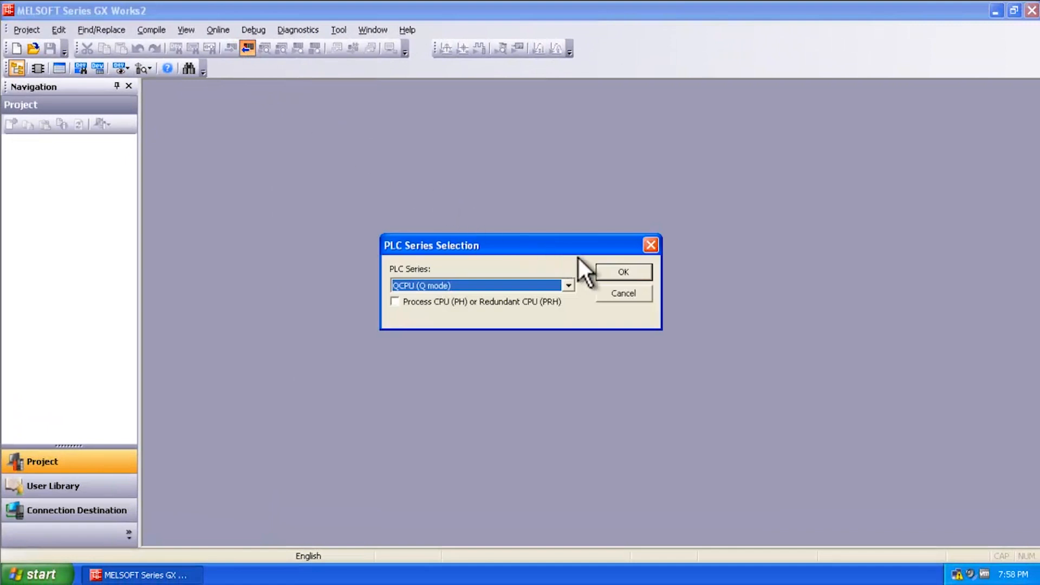
click(623, 273)
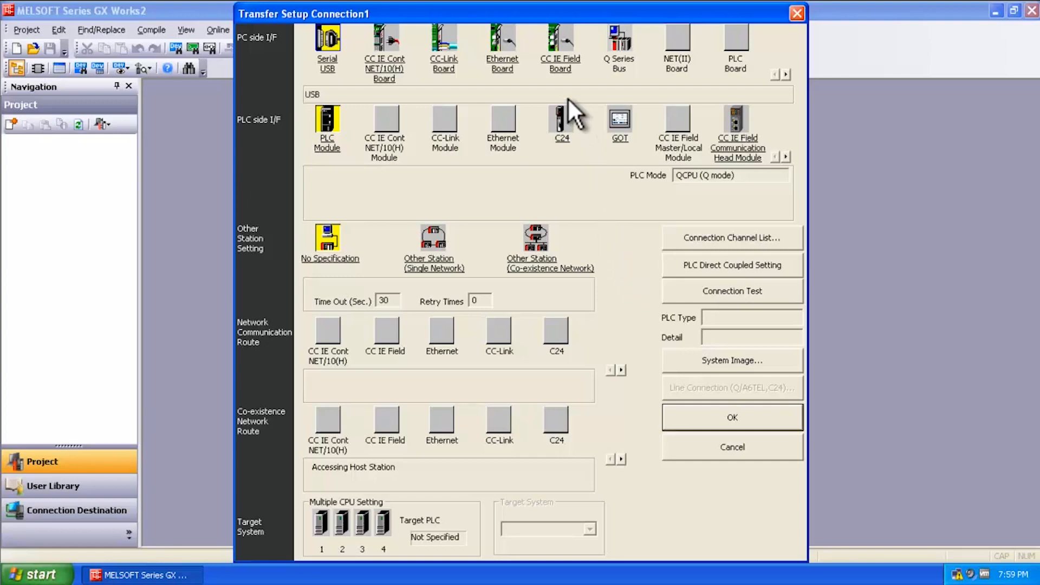
click(504, 38)
click(506, 329)
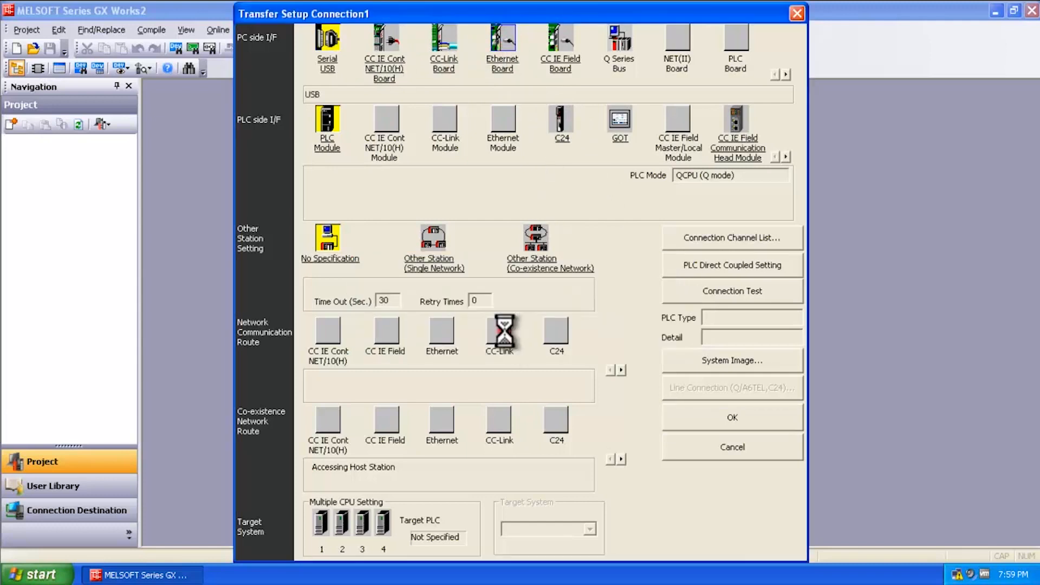
Step: In the PLC Module's detailed settings, find the built-in Ethernet CPU on the network and assign the Q06UDEHCPU at 192.168.3.39 via HUB
click(323, 125)
double_click(325, 121)
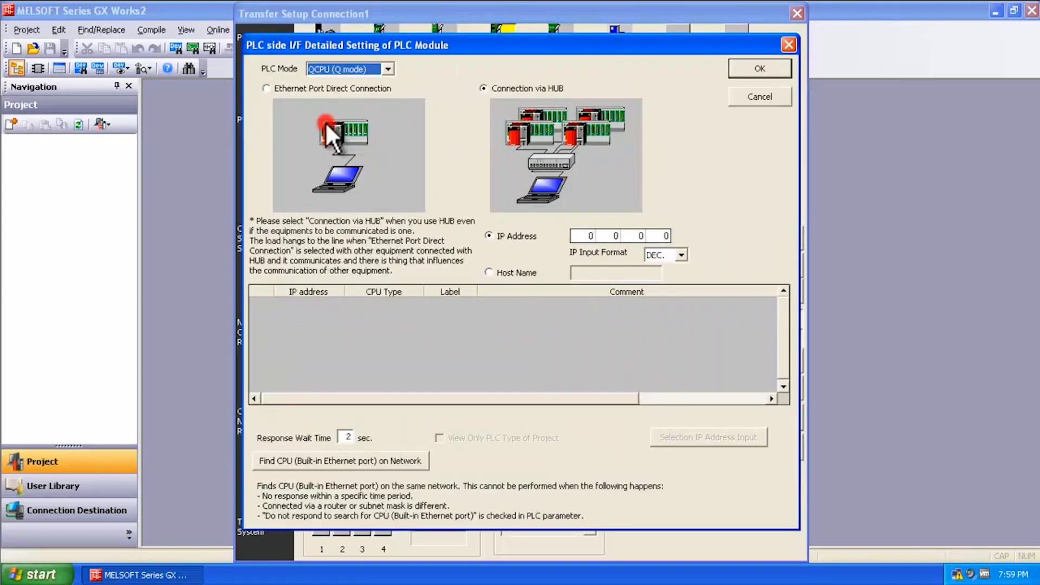
click(340, 457)
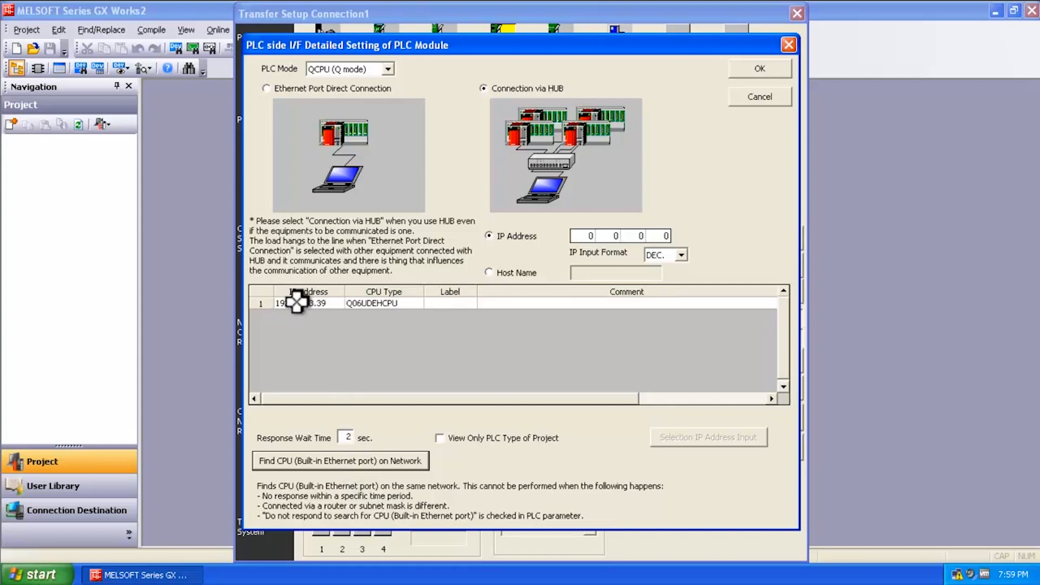
double_click(335, 303)
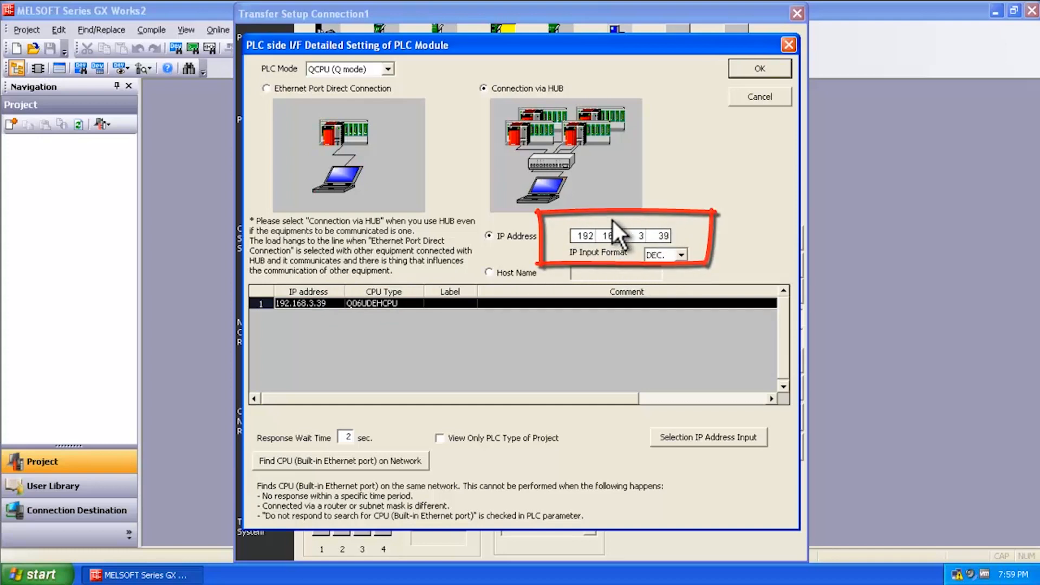
click(752, 67)
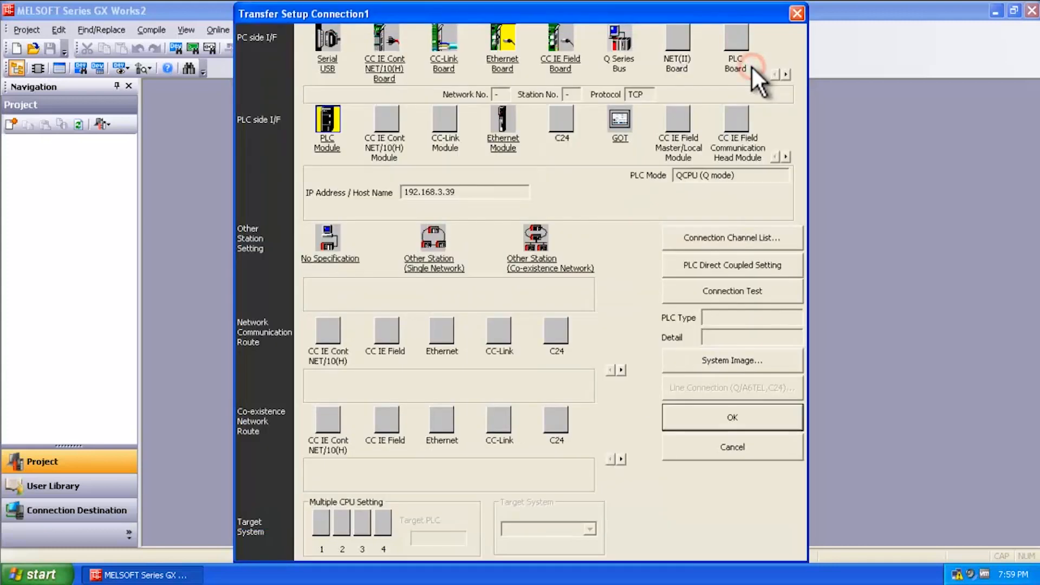
Step: Set the other station setting to No Specification and the target to PLC No.1, and run a connection test
click(329, 236)
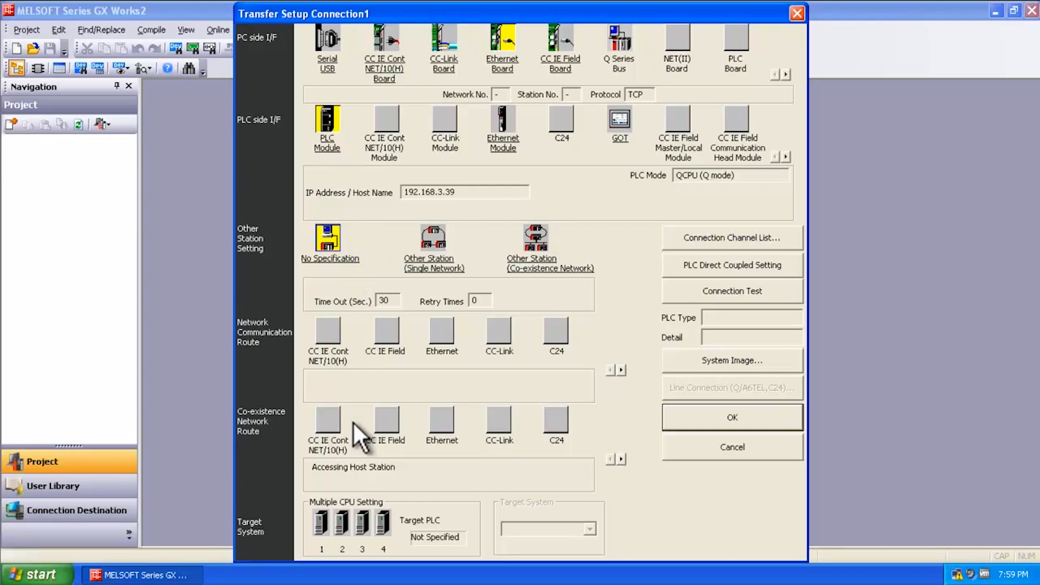
click(320, 518)
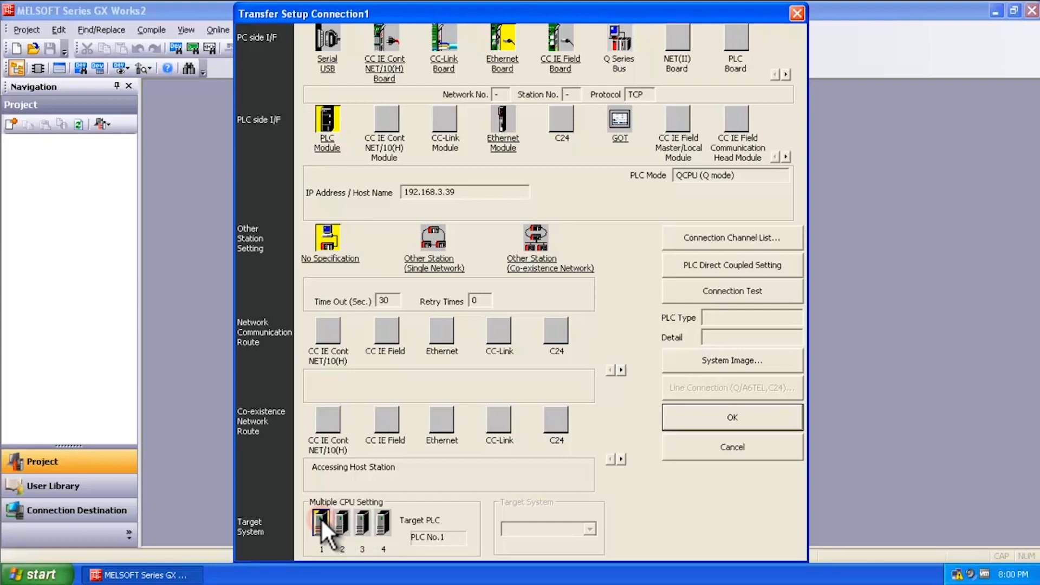
click(731, 290)
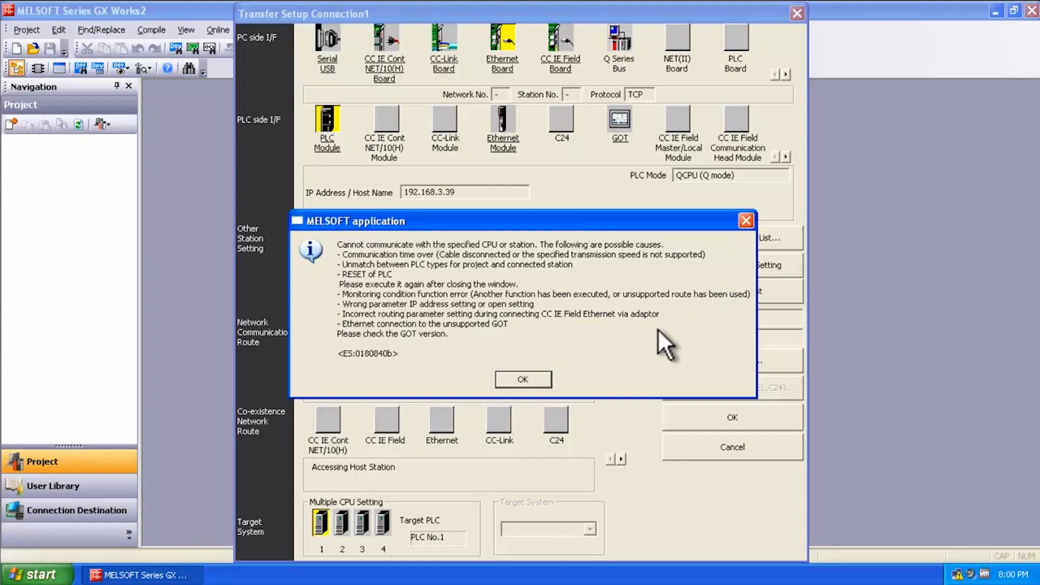
click(522, 379)
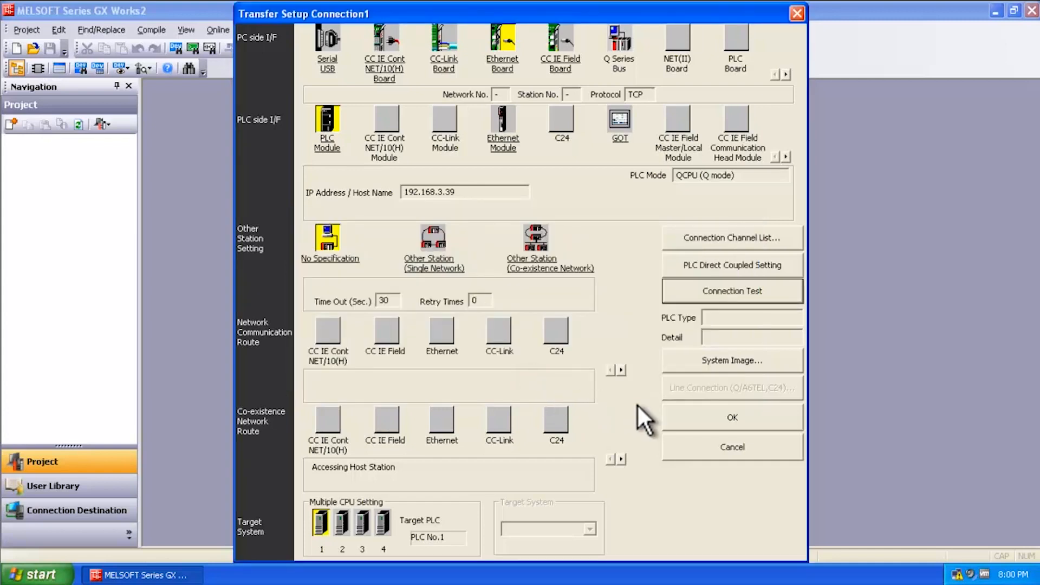
Step: Give the computer's Local Area Connection the static TCP/IP address 192.168.3.40 with subnet mask 255.255.255.0
double_click(956, 573)
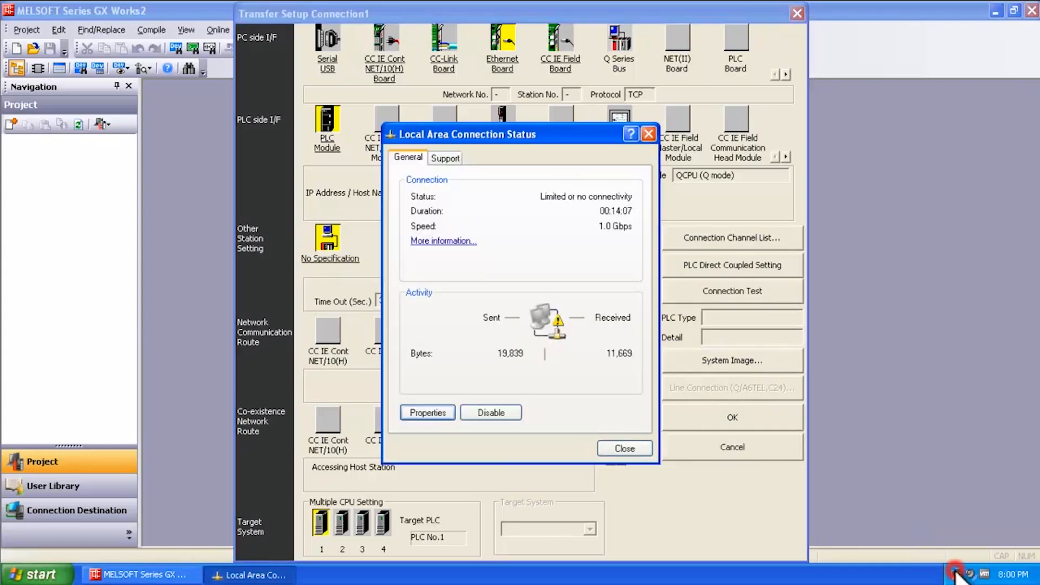
click(448, 410)
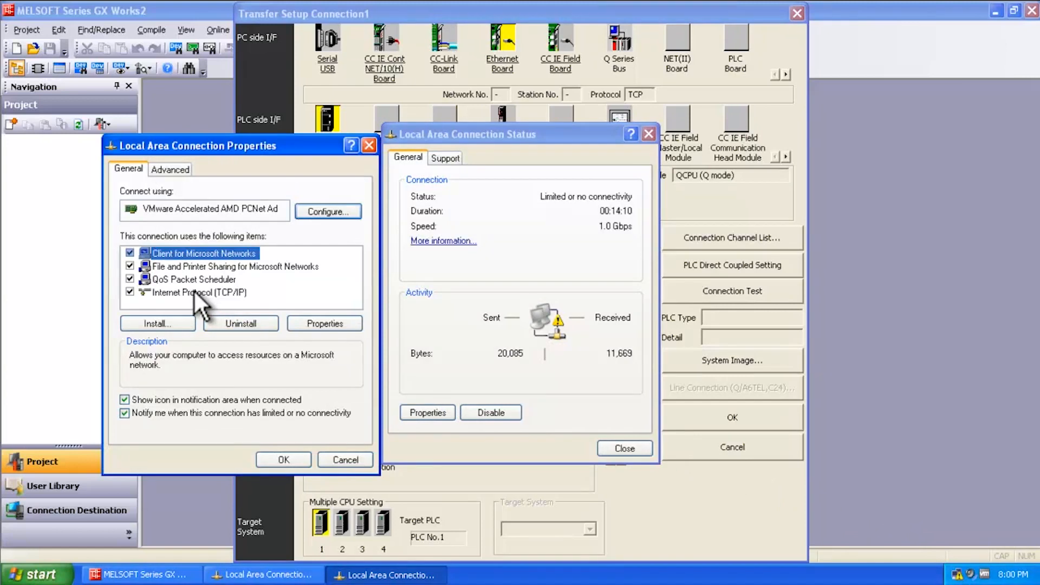
double_click(194, 293)
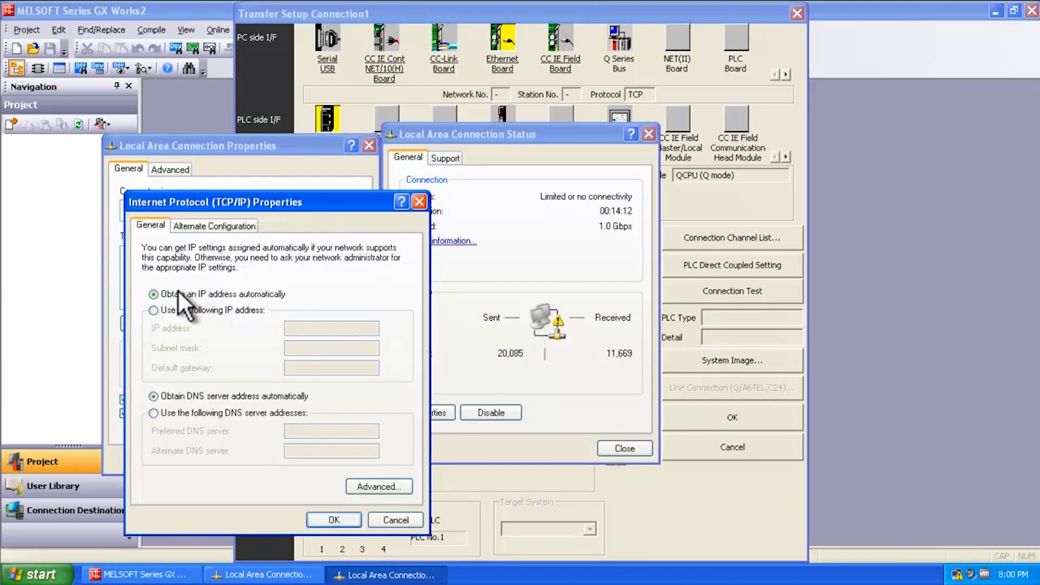
click(153, 310)
click(297, 327)
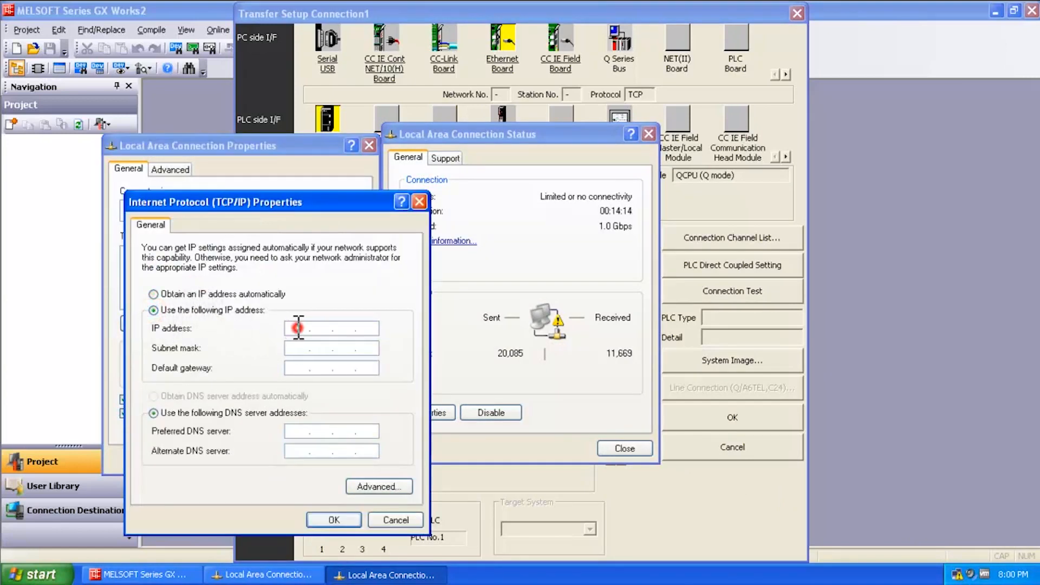
text(192 . 168 . 3 . 40)
click(323, 349)
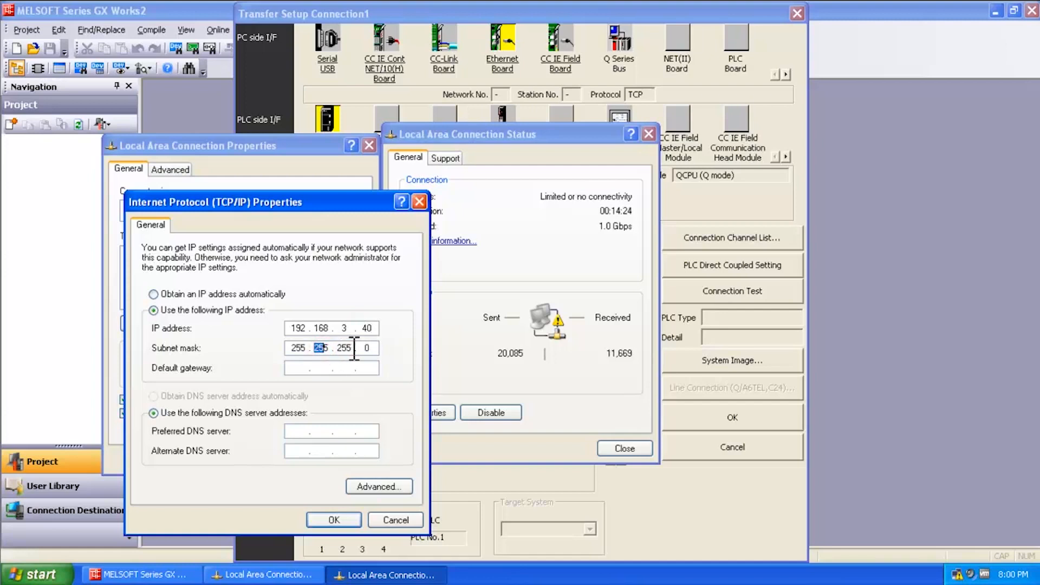
click(345, 518)
click(291, 459)
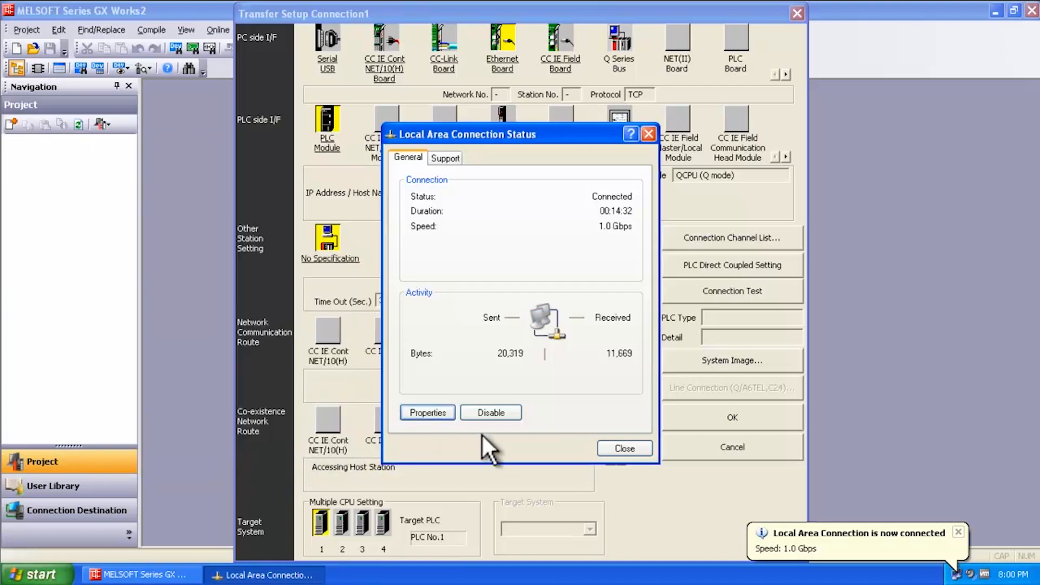
click(622, 448)
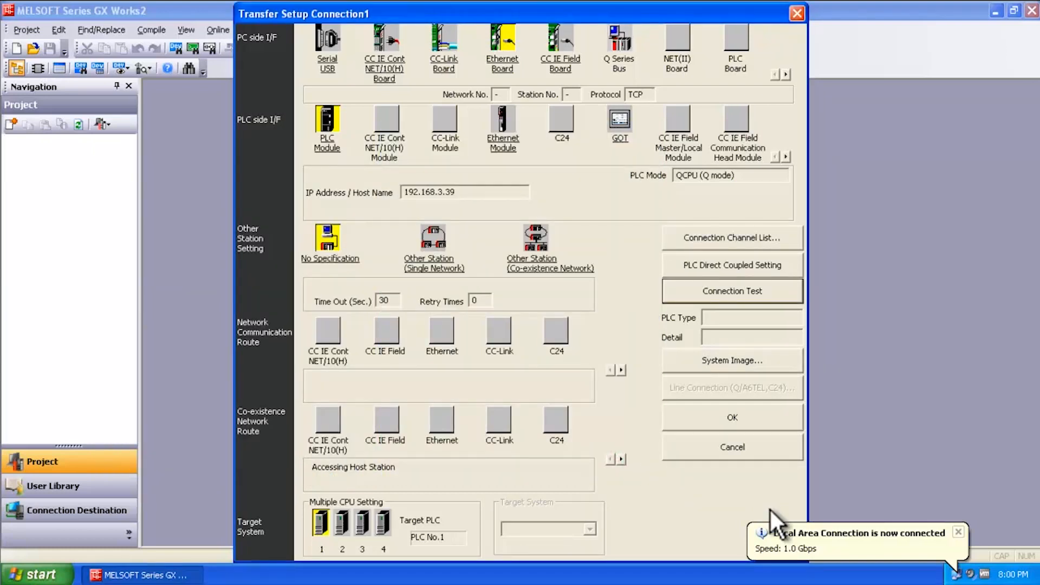
Step: Test the PLC connection again and accept the transfer setup
click(735, 294)
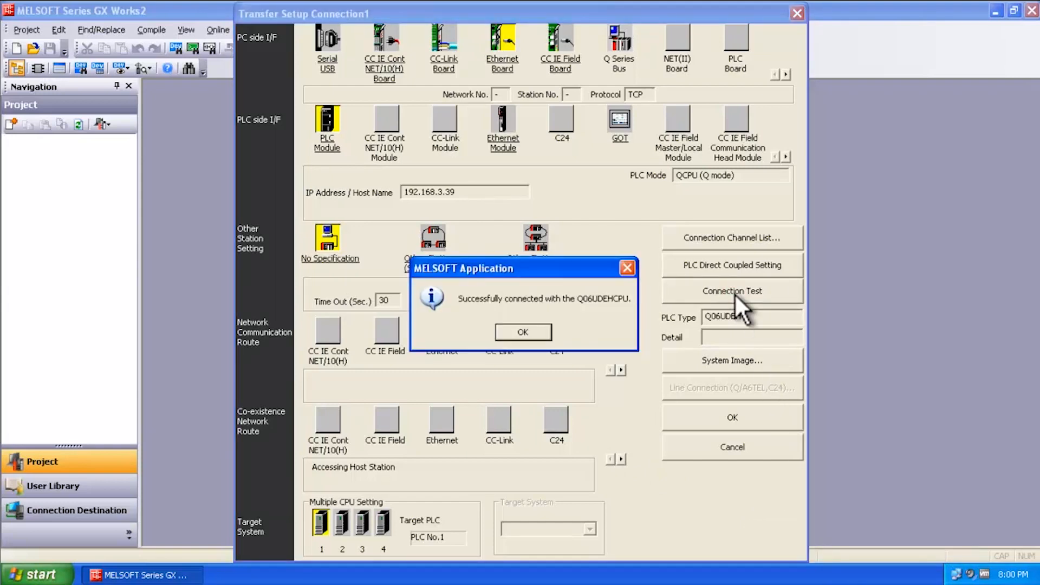
click(515, 331)
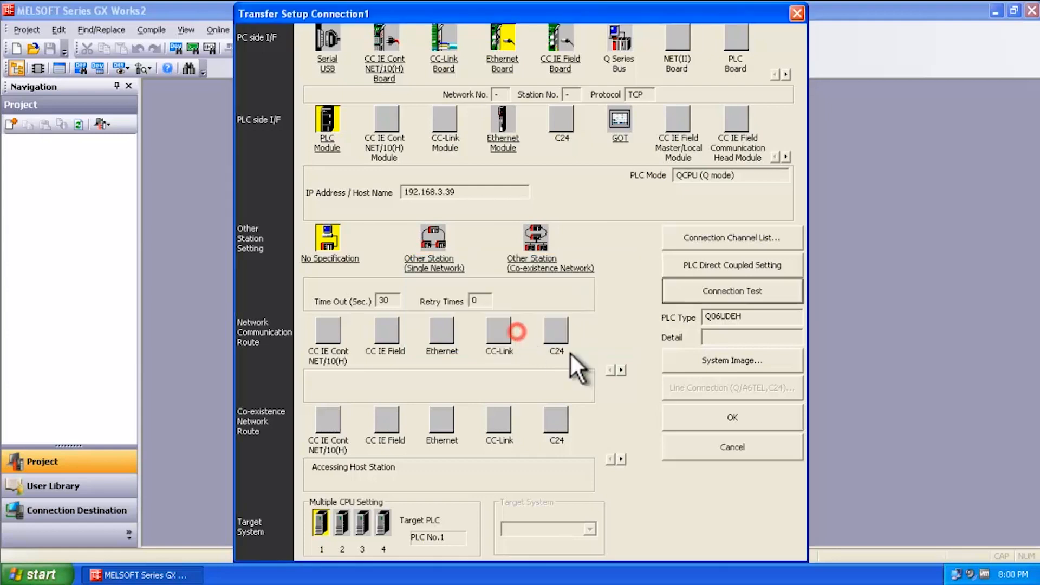
click(736, 417)
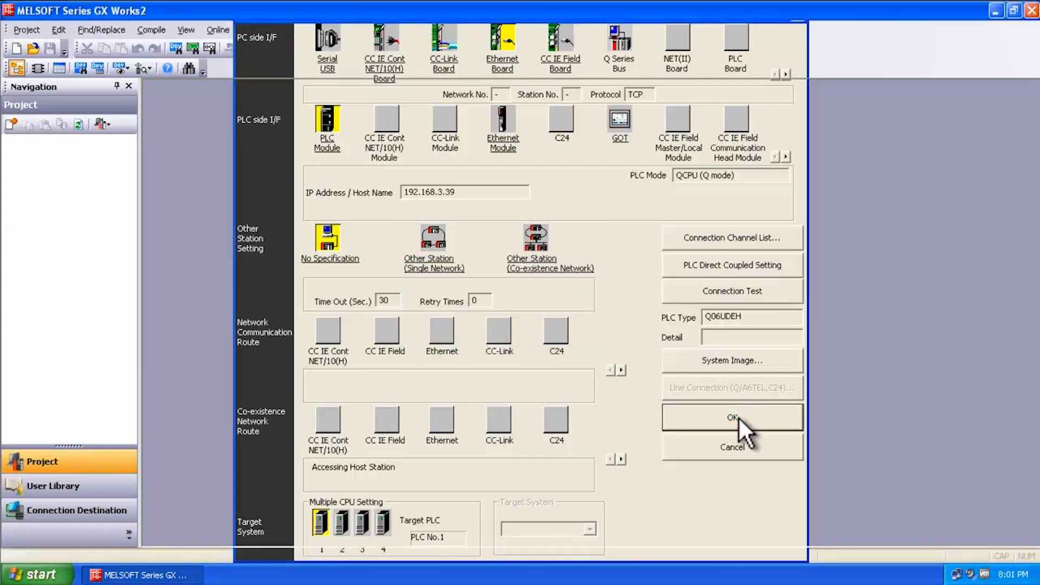